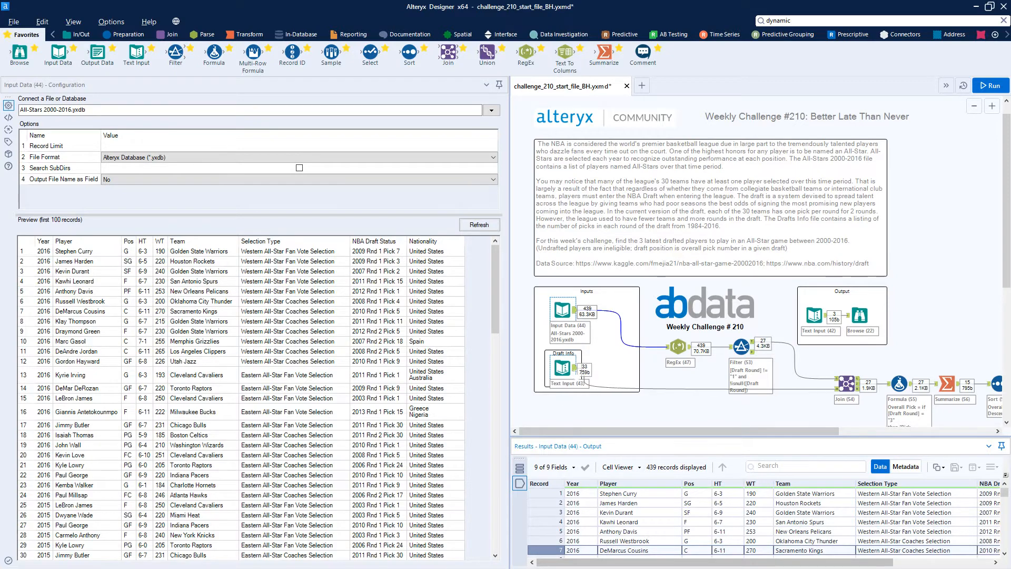
Examine the Draft Info input's number of picks in each round by draft year, from 1984 through 2016.
click(562, 368)
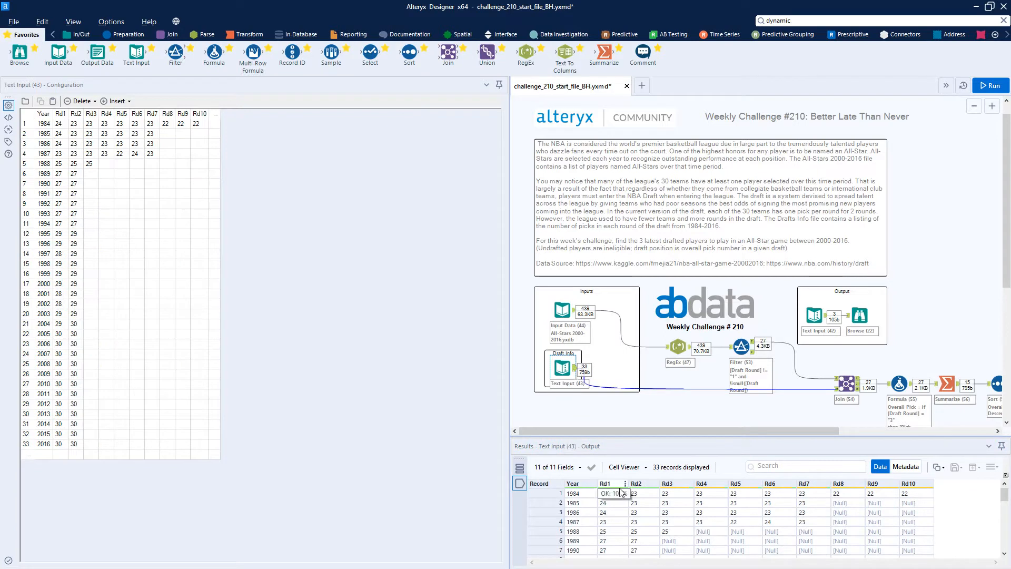
scroll(620, 537, down, 5)
scroll(620, 537, down, 4)
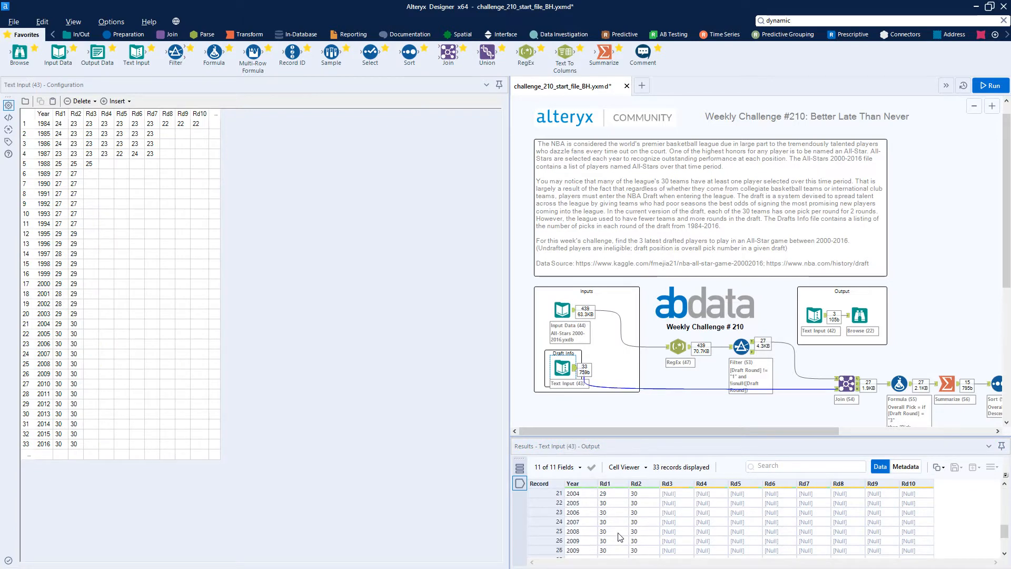
scroll(616, 529, up, 2)
scroll(640, 513, down, 1)
scroll(640, 527, up, 4)
scroll(636, 529, up, 4)
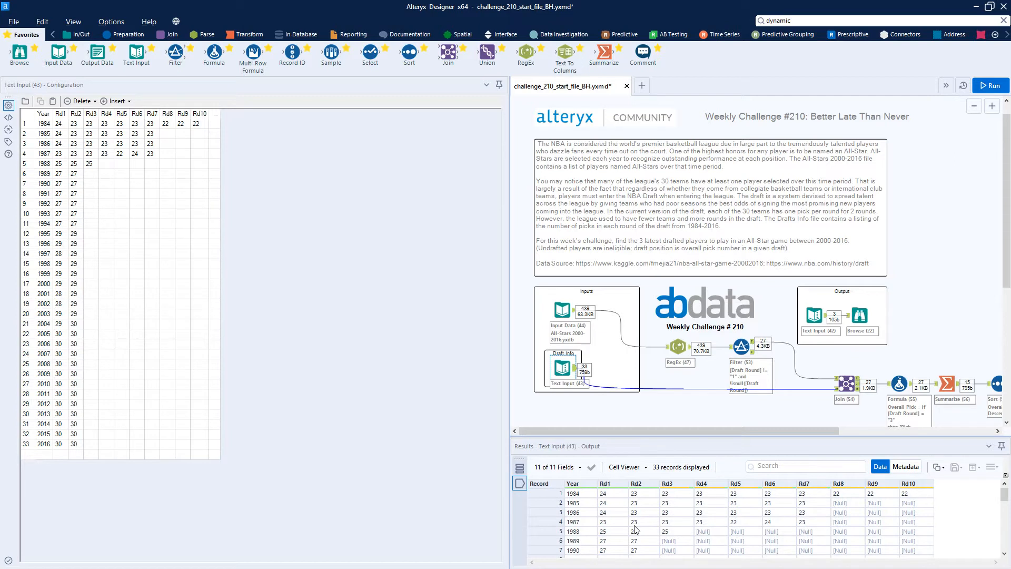
scroll(626, 521, down, 2)
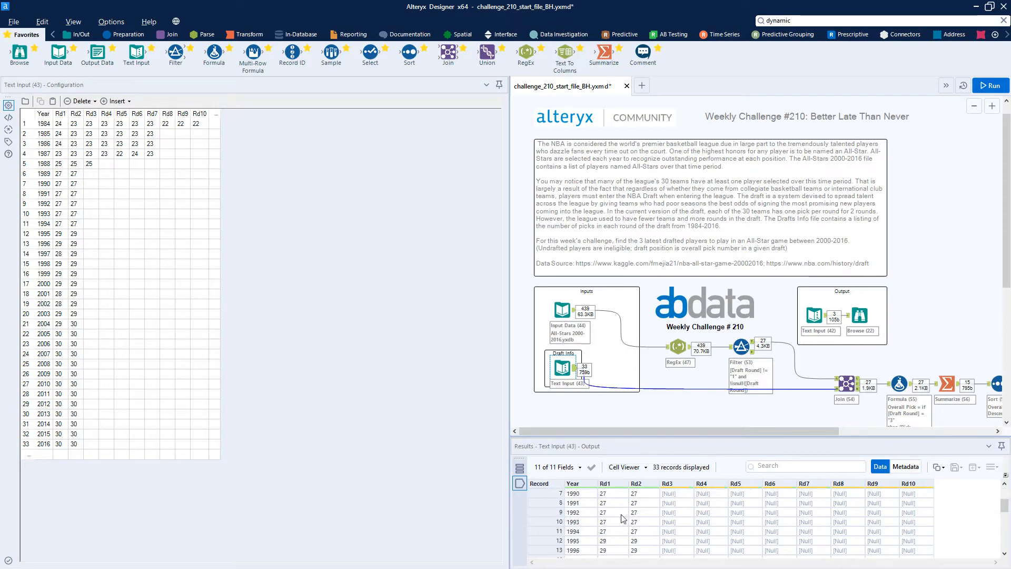
scroll(619, 543, down, 3)
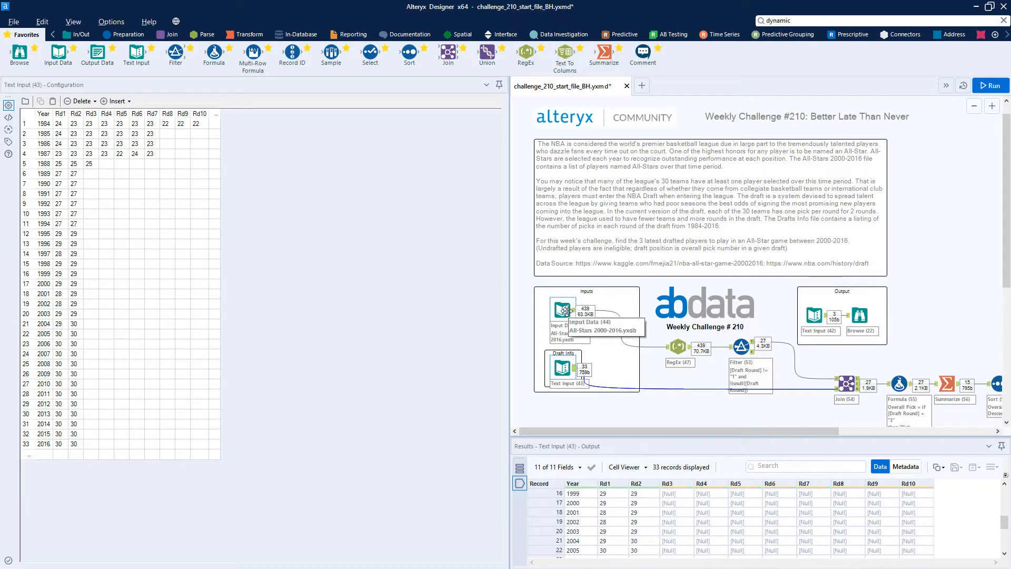
View the expected output table, and inspect how the RegEx tool parses NBA Draft Status by comparing its input and output.
click(819, 316)
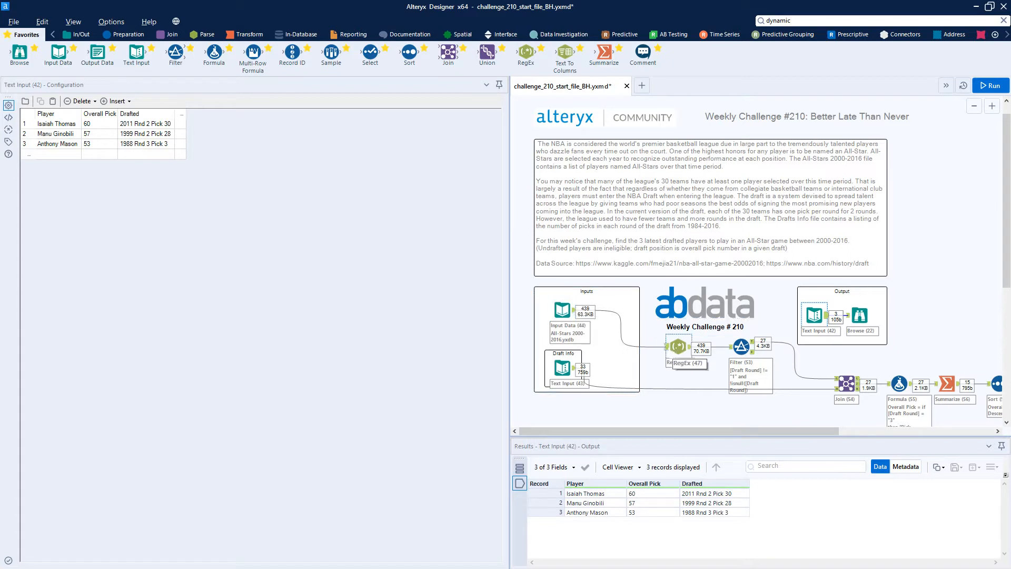
click(678, 346)
drag(749, 565, 846, 565)
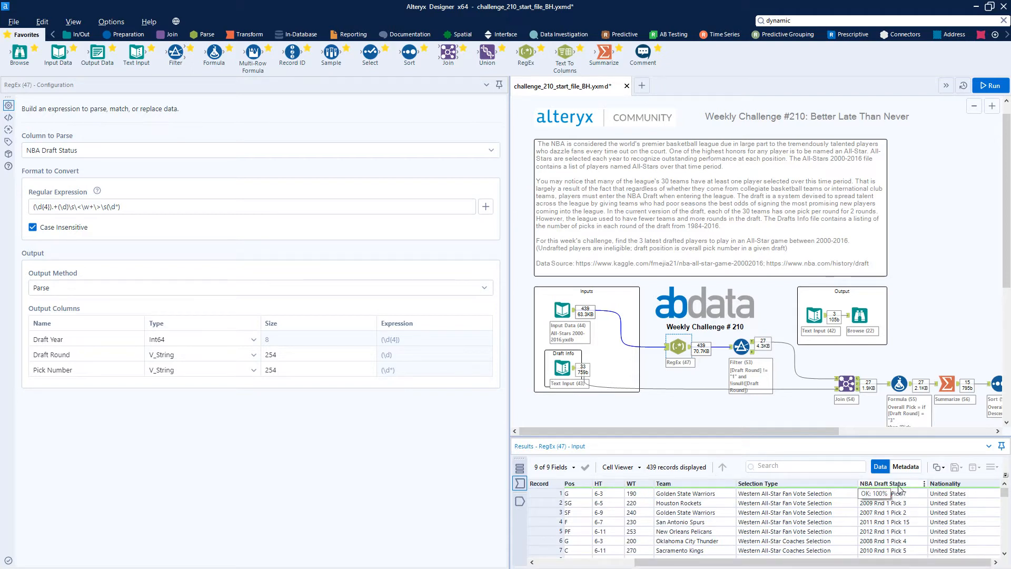
click(691, 346)
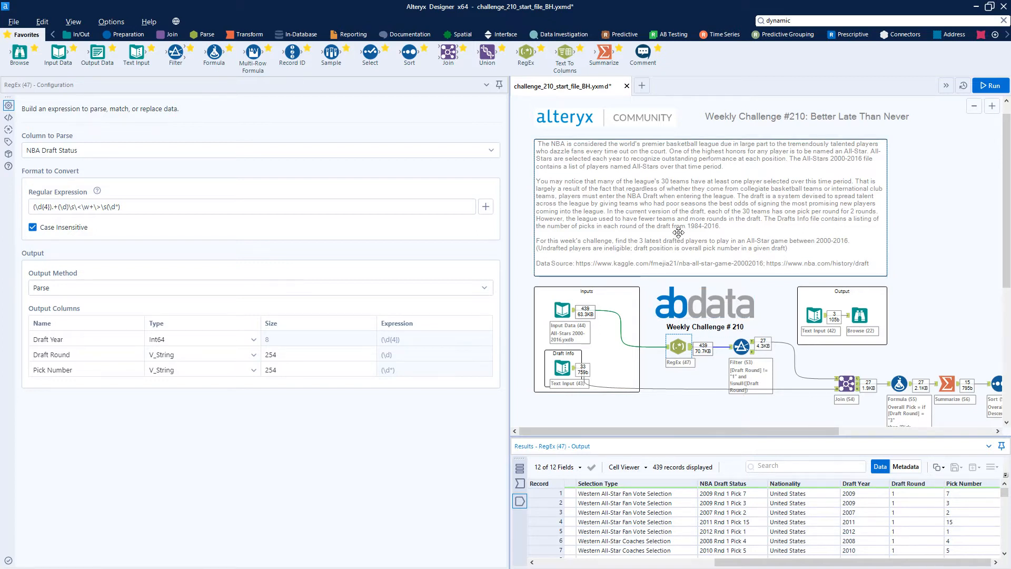
Inspect the Filter's custom expression and its True output, checking the Draft Round values and the players in the last records.
click(747, 345)
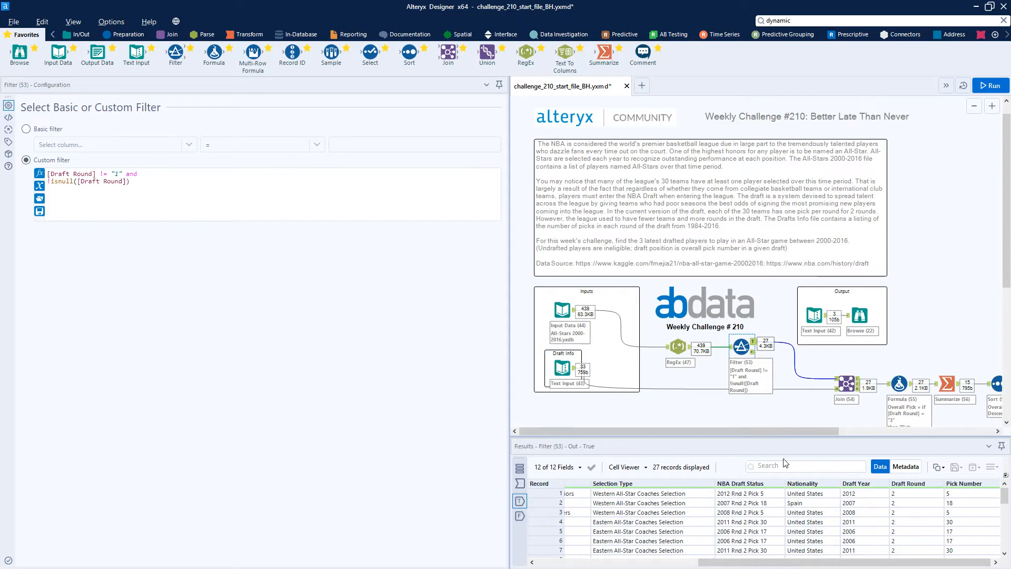
scroll(918, 506, down, 7)
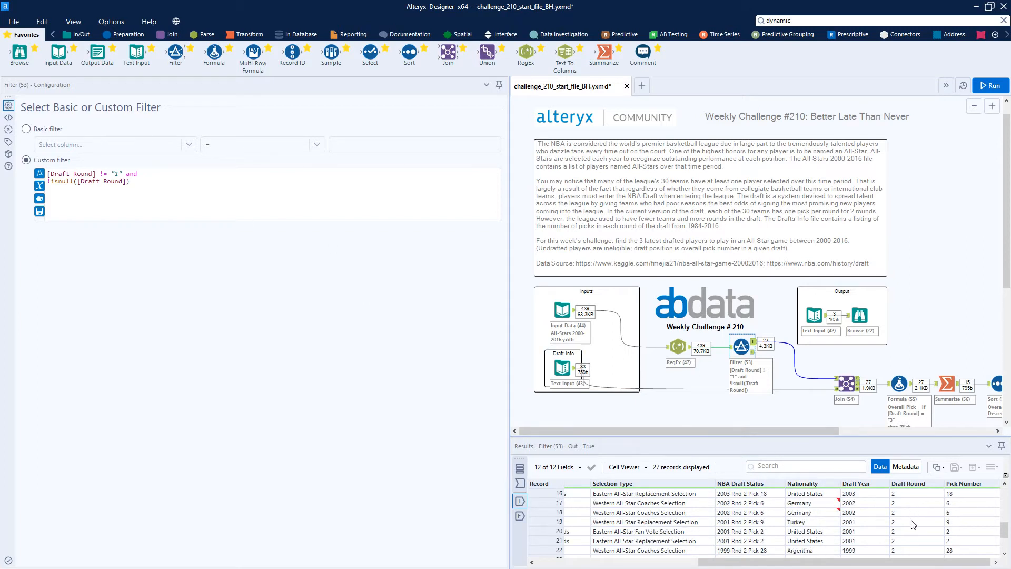
scroll(914, 526, up, 7)
scroll(914, 525, down, 7)
scroll(905, 548, up, 7)
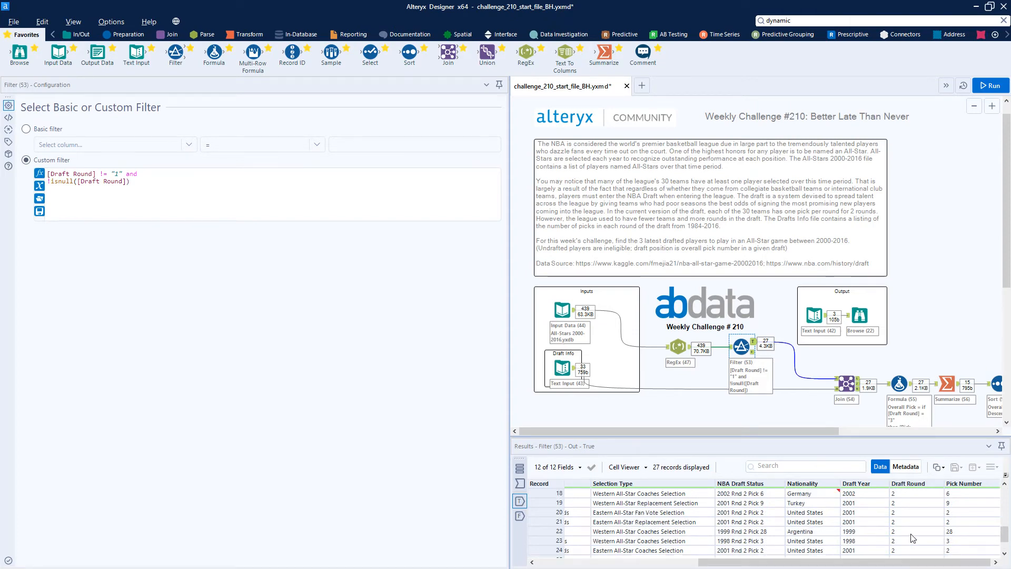
click(905, 493)
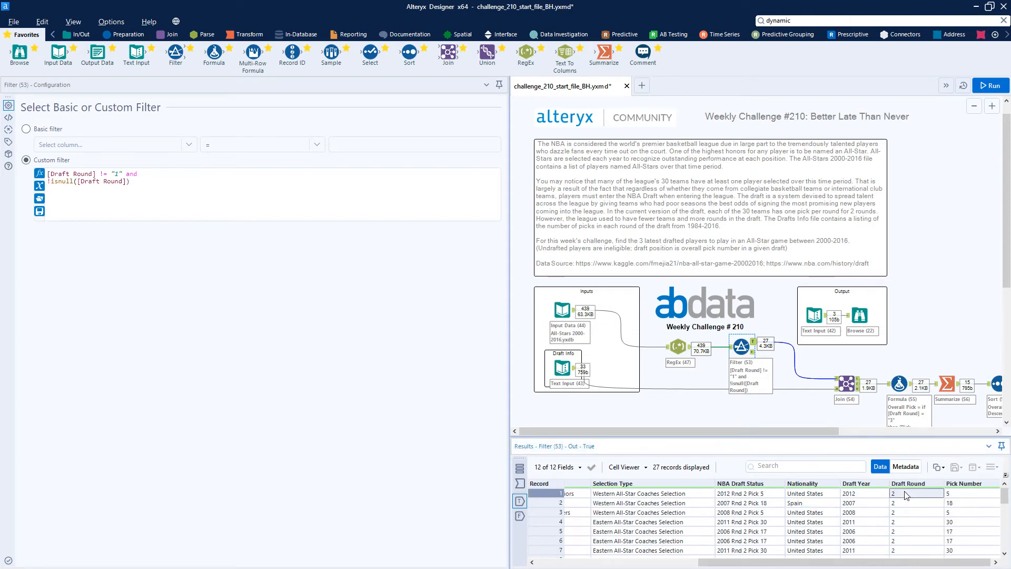
scroll(912, 545, down, 7)
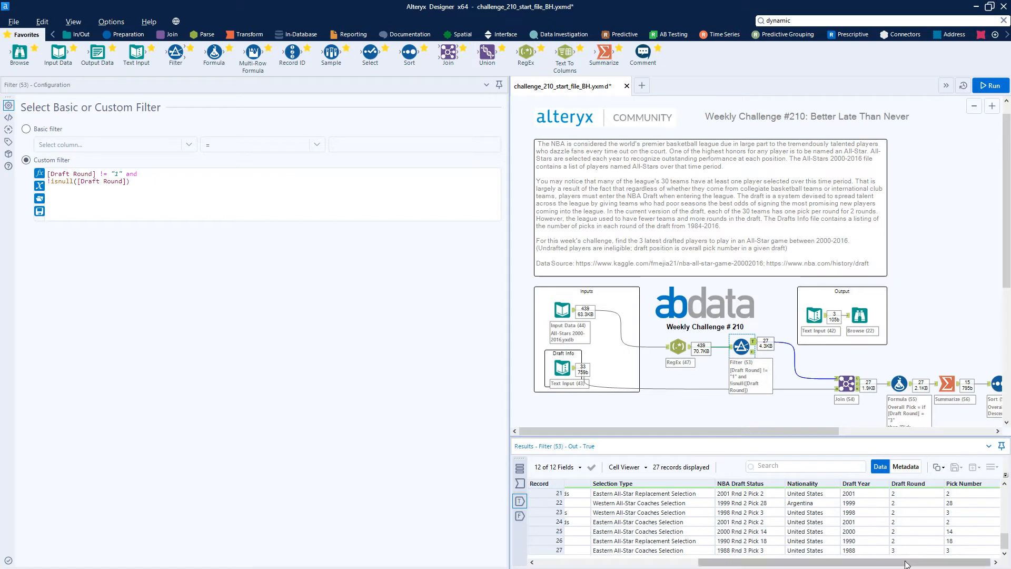
click(911, 550)
drag(903, 564, 629, 564)
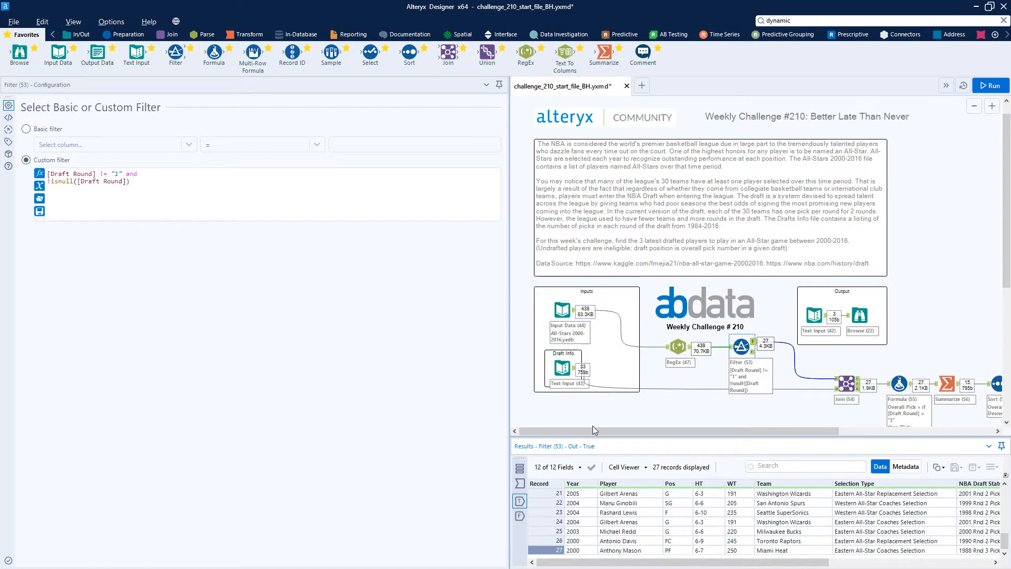
Compare the Draft Info and All-Stars input data with the Join tool's match of Draft Year to Year.
click(568, 375)
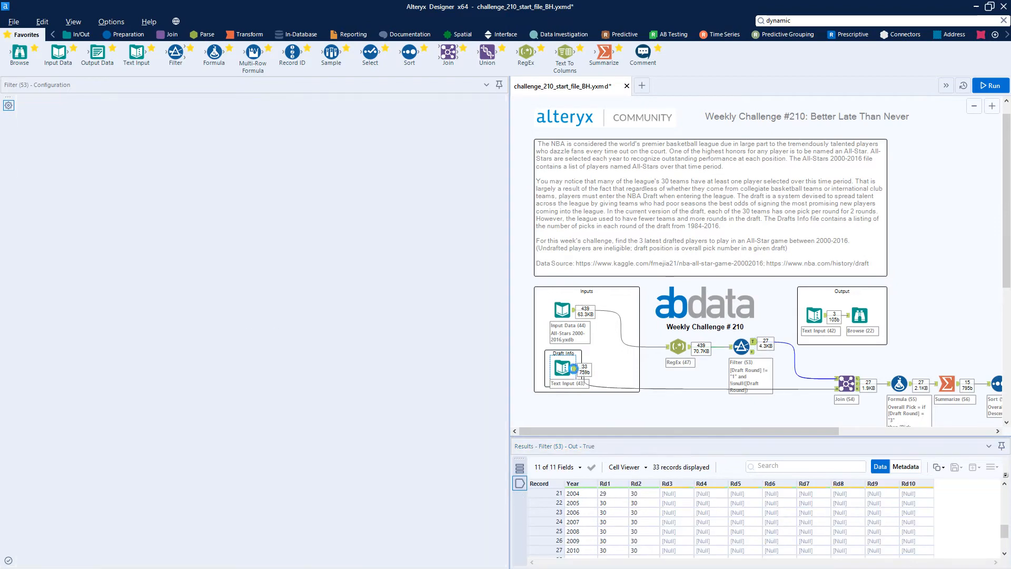
scroll(612, 540, up, 7)
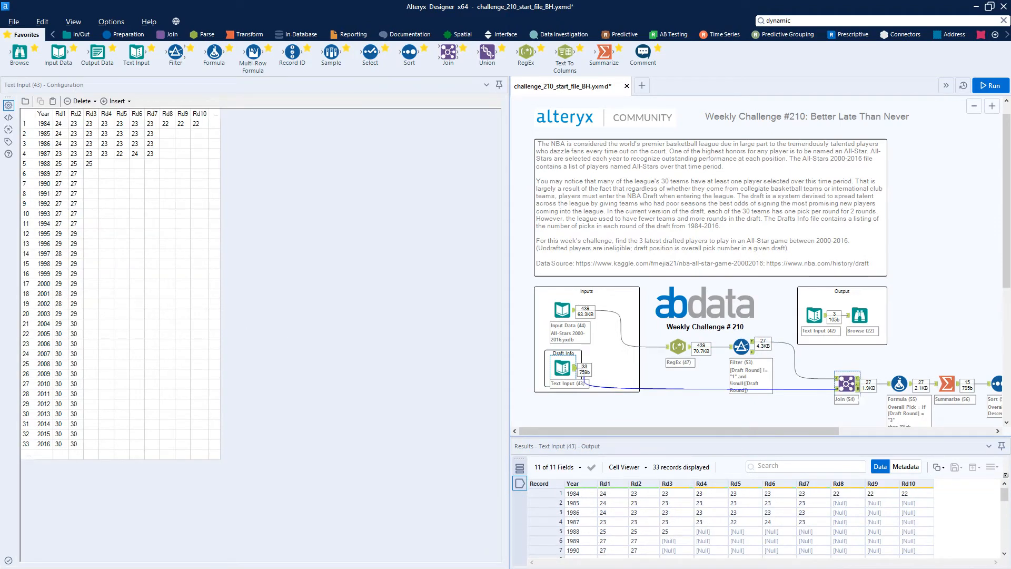
click(846, 383)
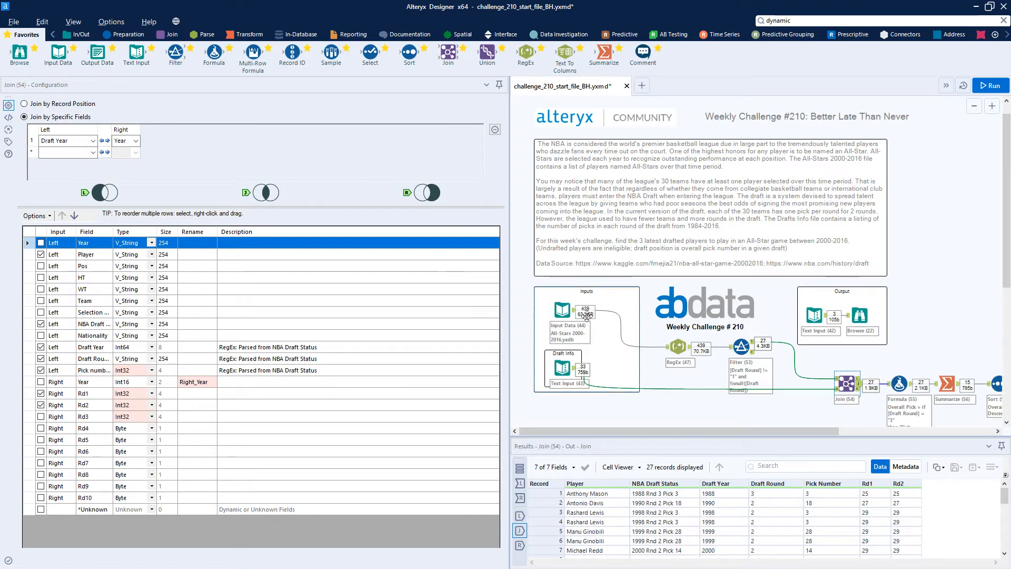
click(562, 310)
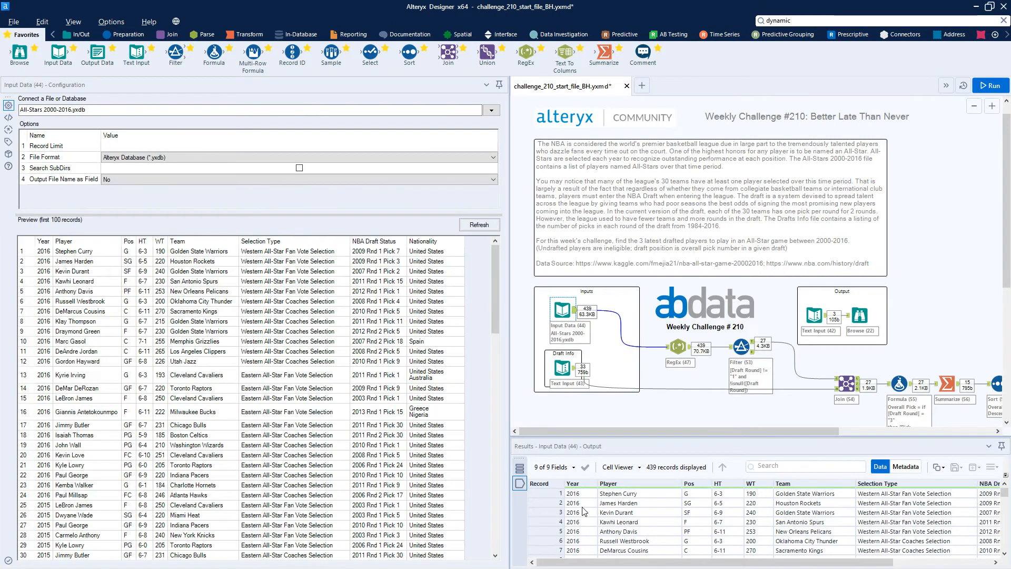
Review the fields kept by the Join tool, widening the Field column to show the full names.
click(846, 384)
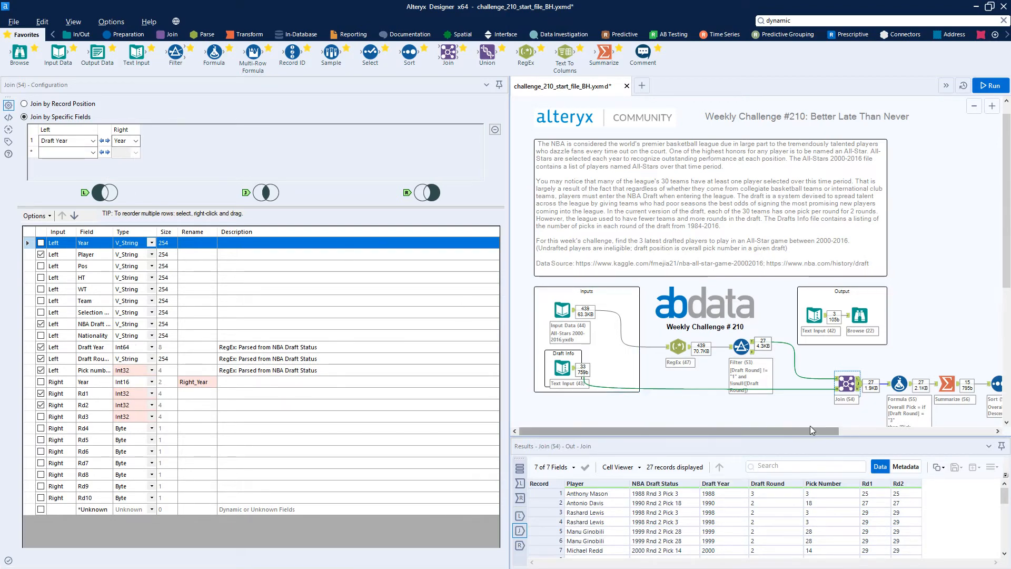
drag(809, 430, 857, 430)
scroll(857, 406, down, 1)
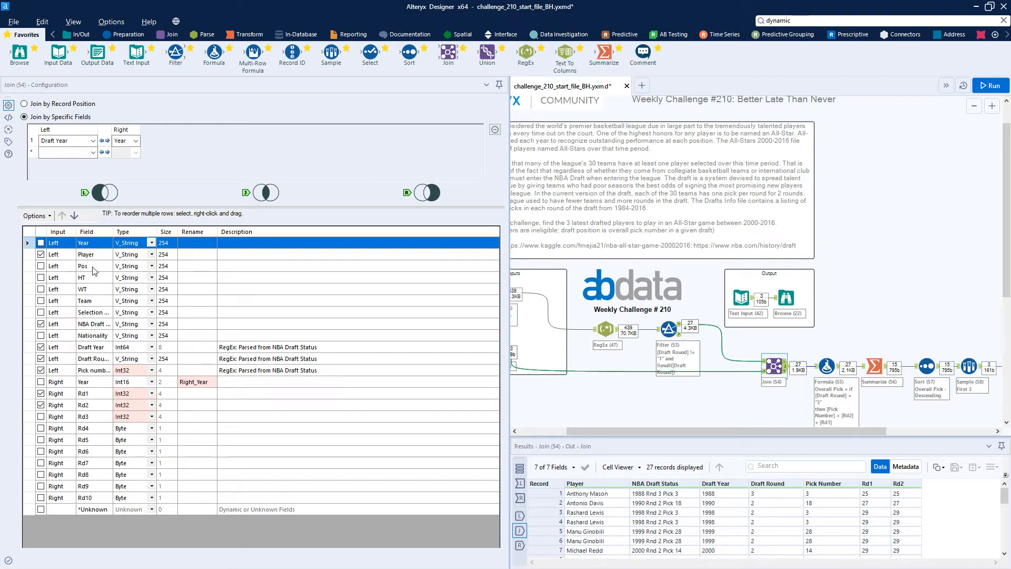
click(113, 230)
double_click(112, 230)
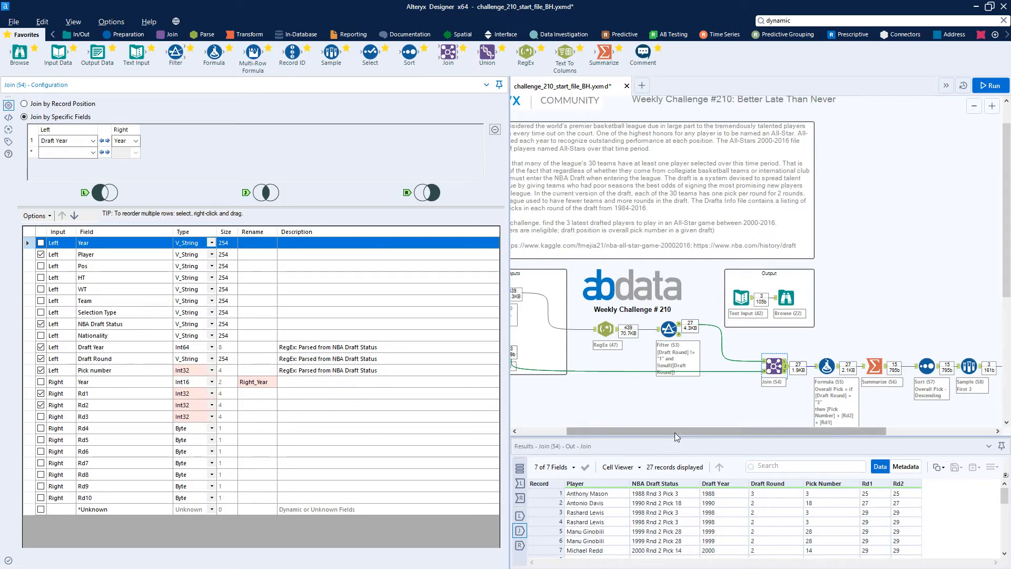
Examine the Overall Pick formula and check it against the Draft Round values in the Join output.
drag(675, 432, 757, 418)
click(702, 366)
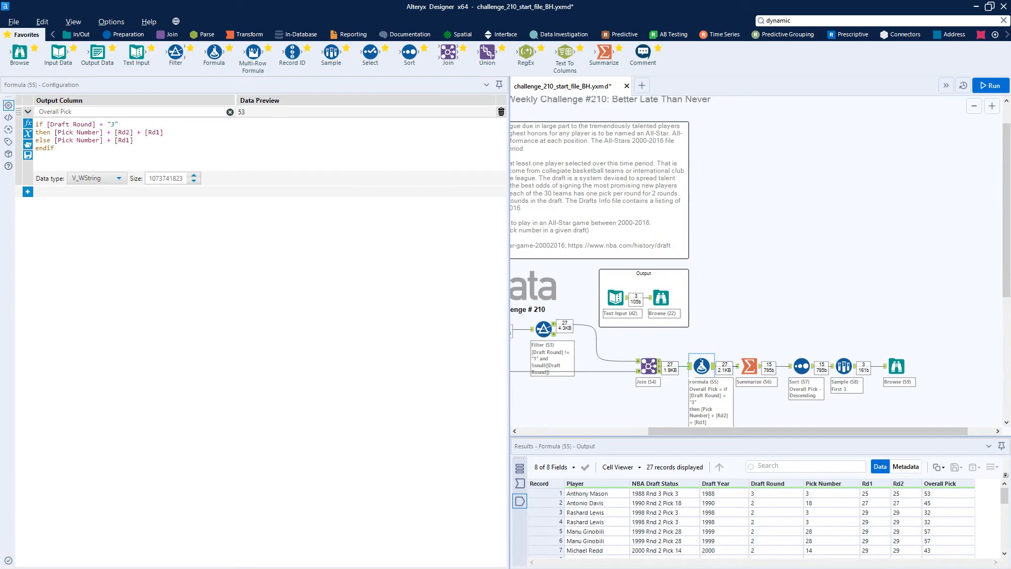
click(648, 366)
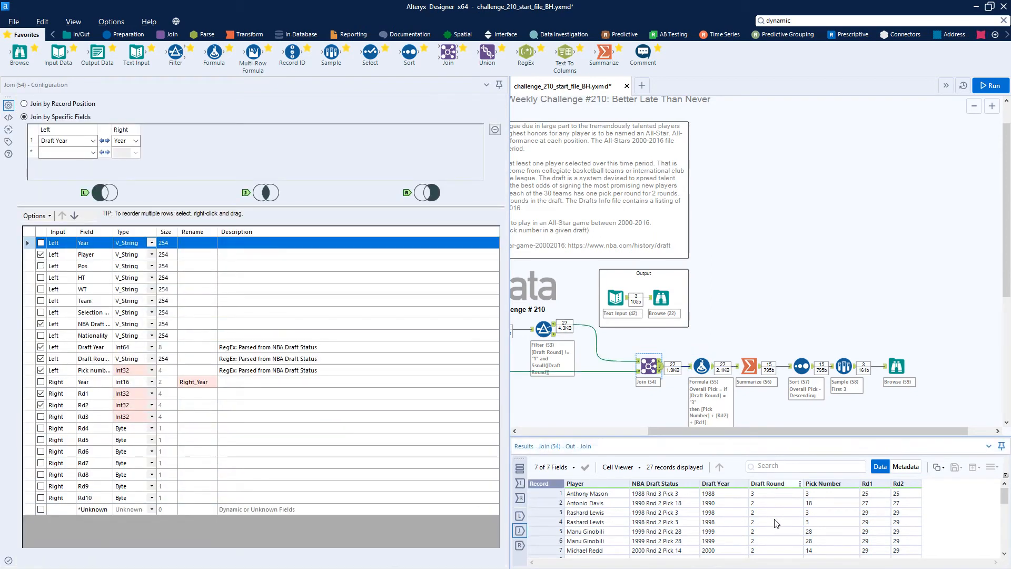
scroll(760, 522, down, 5)
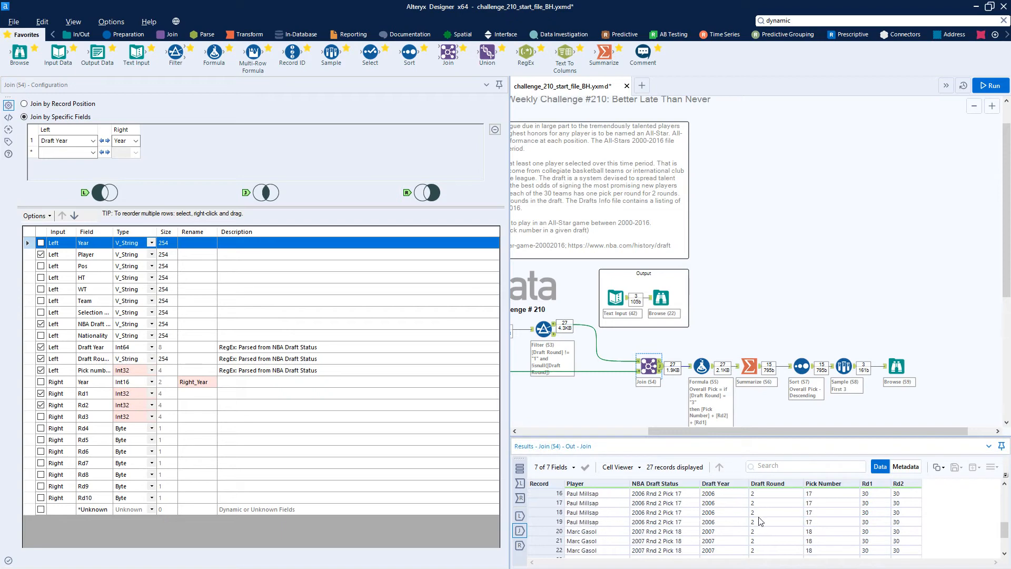
scroll(760, 521, up, 5)
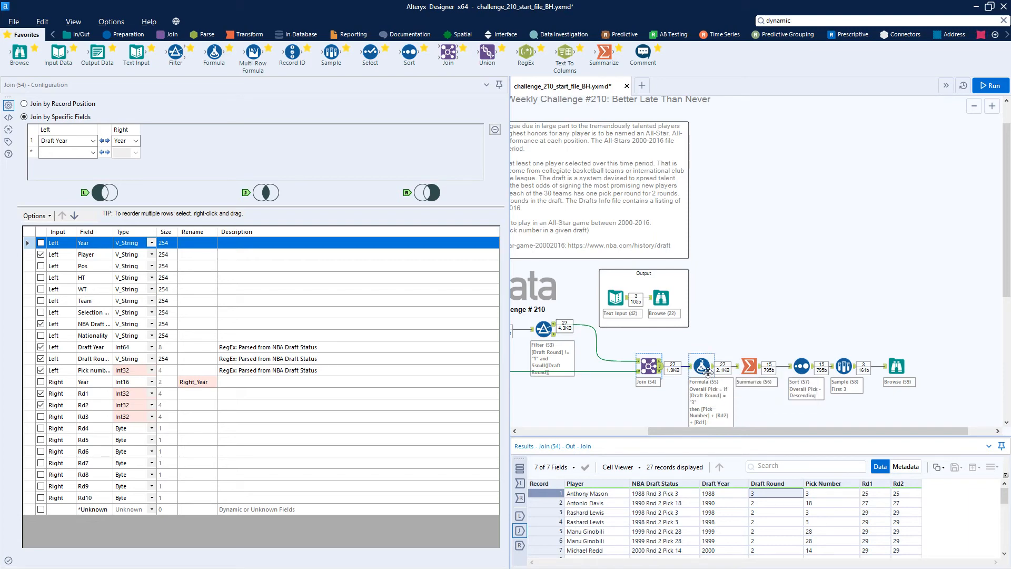
click(698, 368)
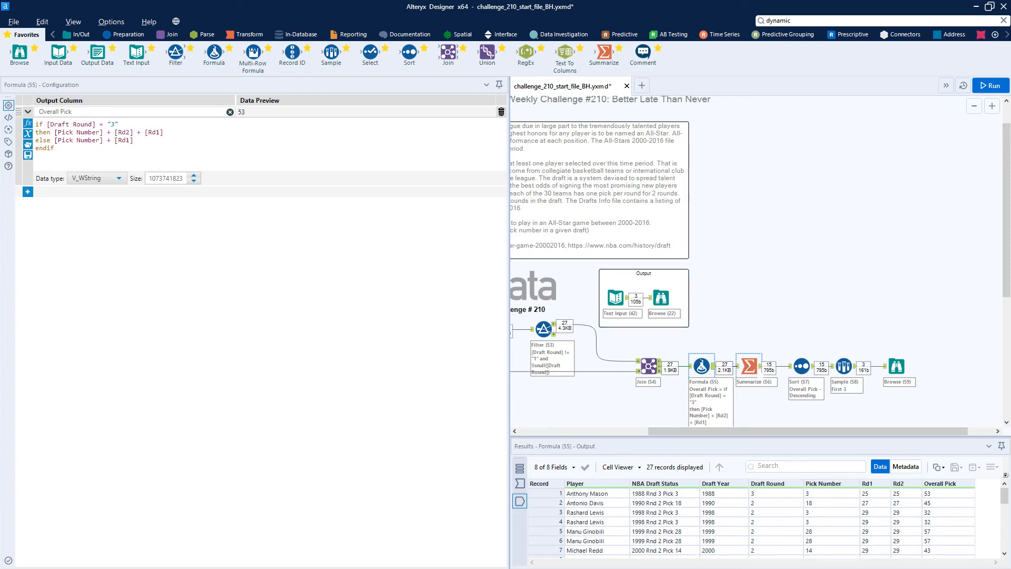
Check the Formula output's Overall Pick values and look for players listed in more than one record.
click(748, 366)
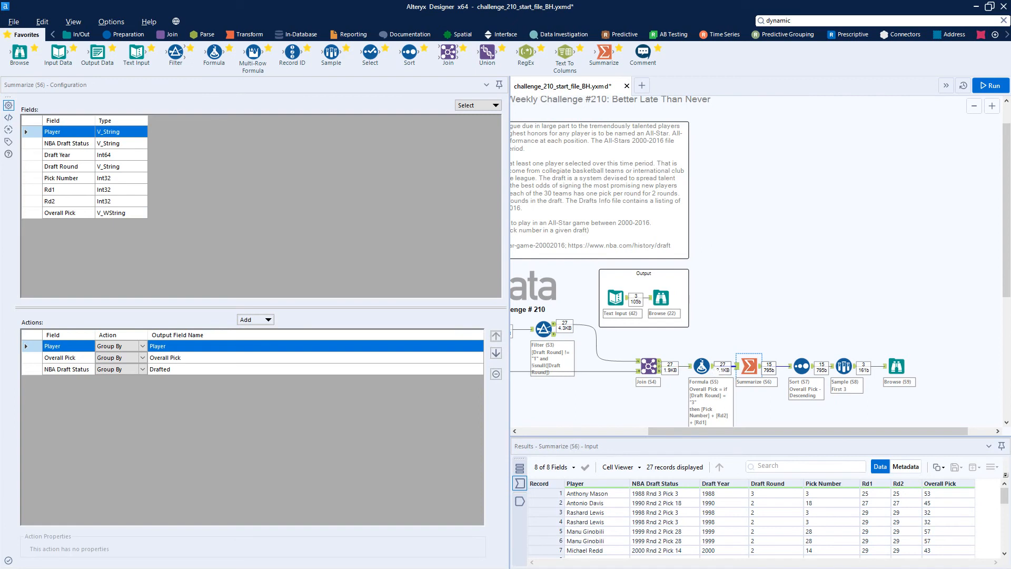
click(701, 366)
drag(943, 493, 951, 553)
click(664, 532)
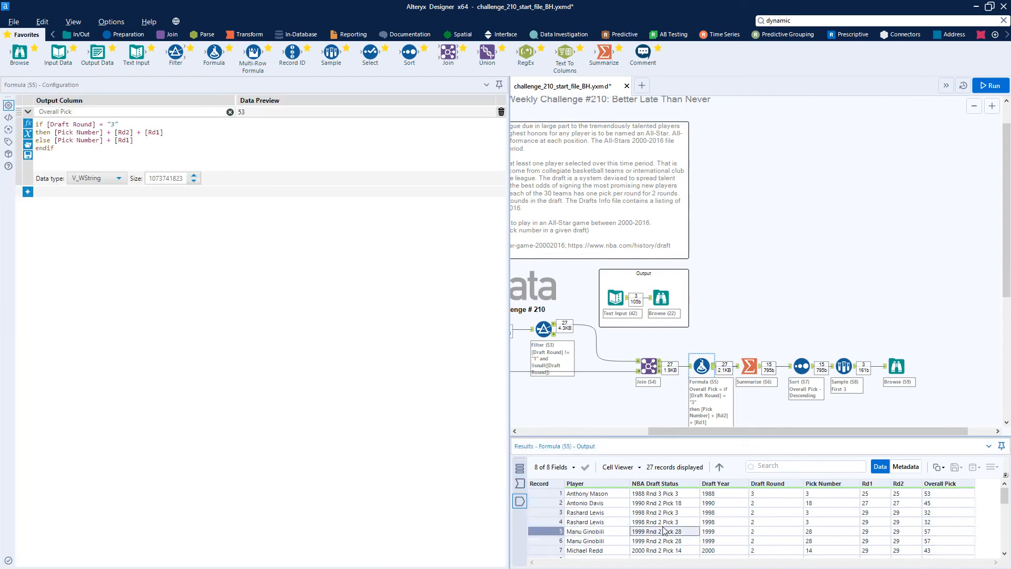
drag(600, 533, 608, 545)
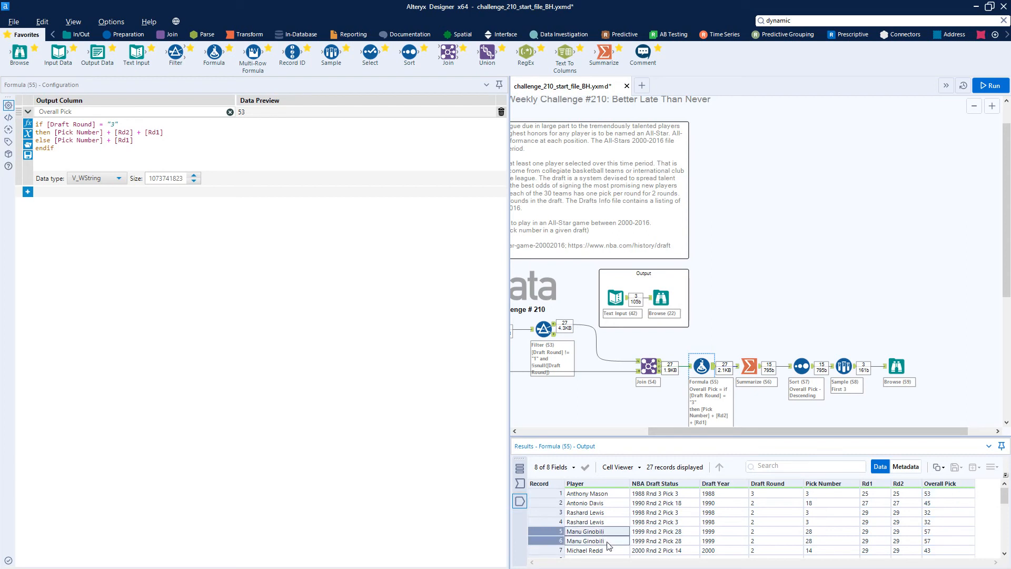
scroll(609, 545, down, 3)
scroll(609, 545, down, 4)
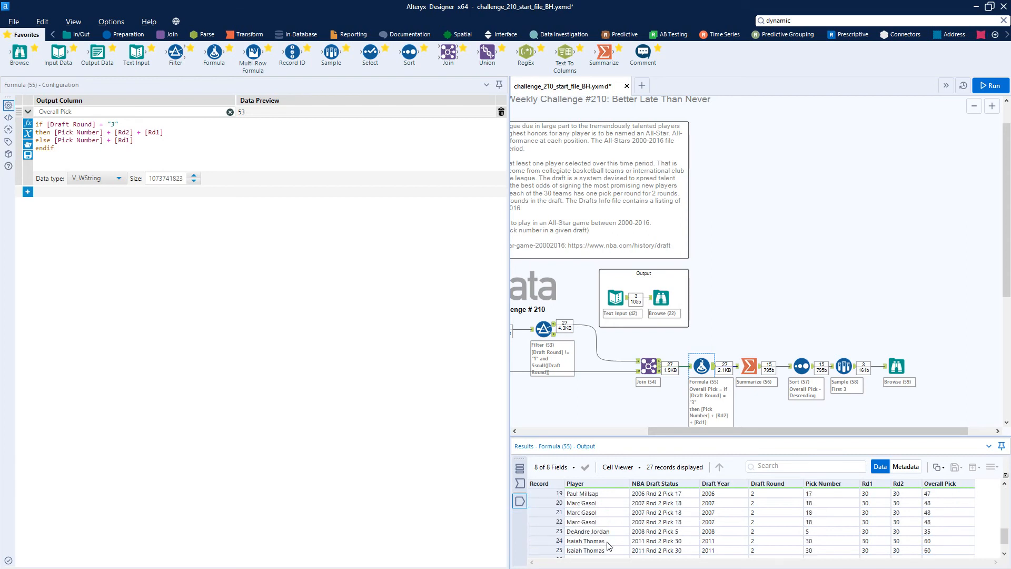
drag(609, 523, 608, 534)
click(610, 533)
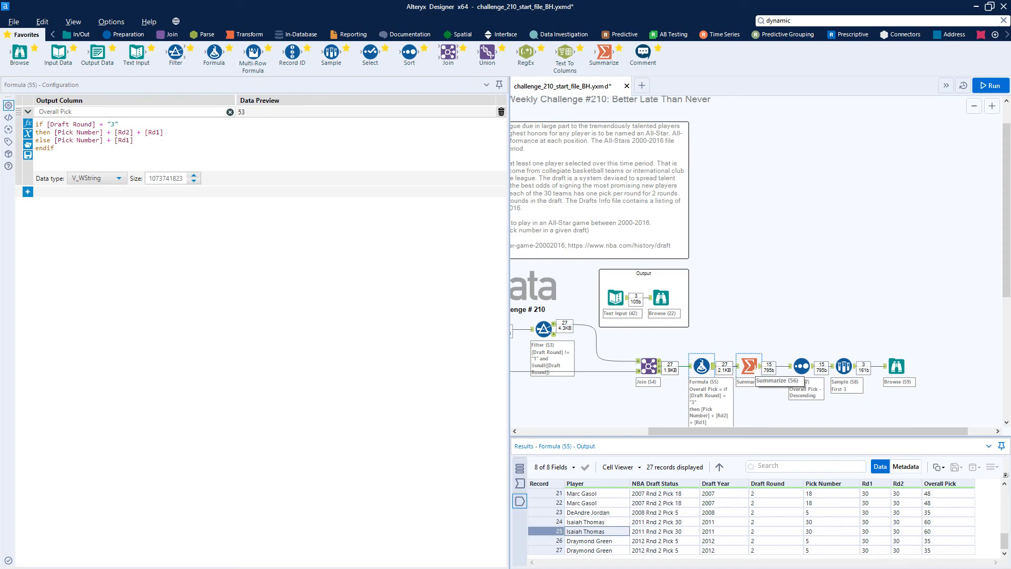
Review the Summarize tool's grouping by Player, Overall Pick and NBA Draft Status, and compare it with the expected output table.
click(748, 365)
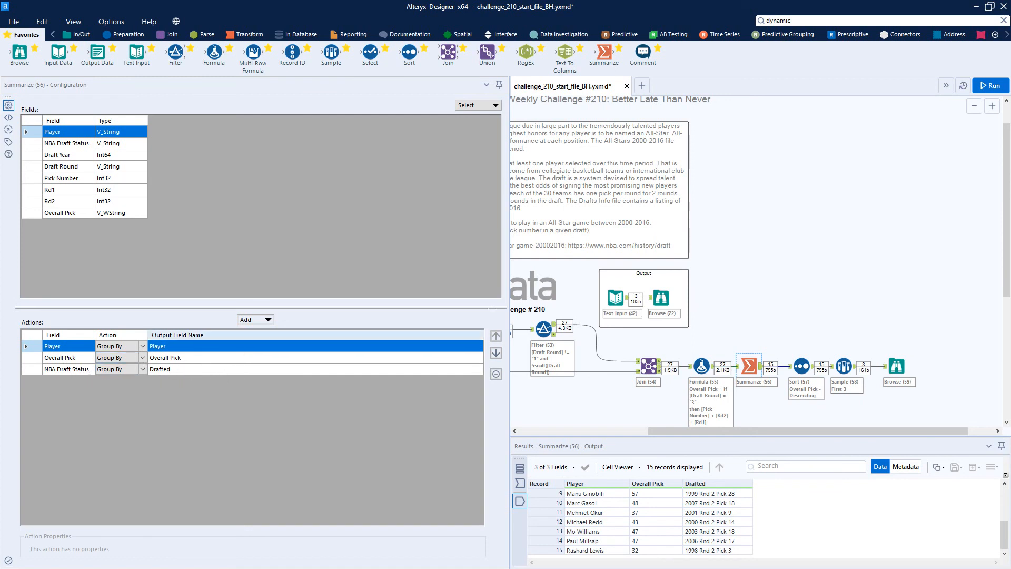
click(625, 298)
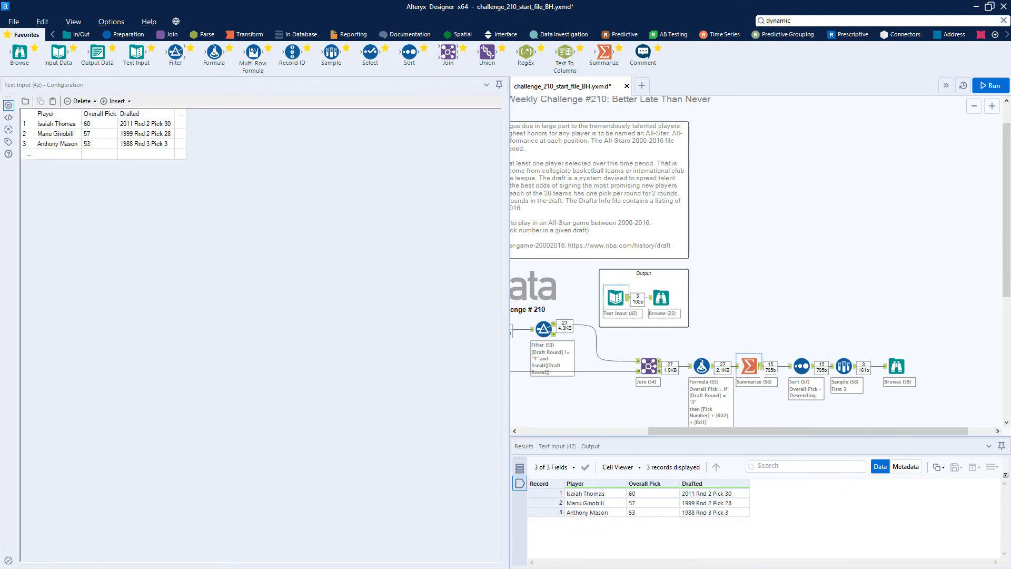
click(749, 365)
Inspect the descending Overall Pick sort and the first-3-rows sample, through to the final records in the Browse tool.
click(801, 366)
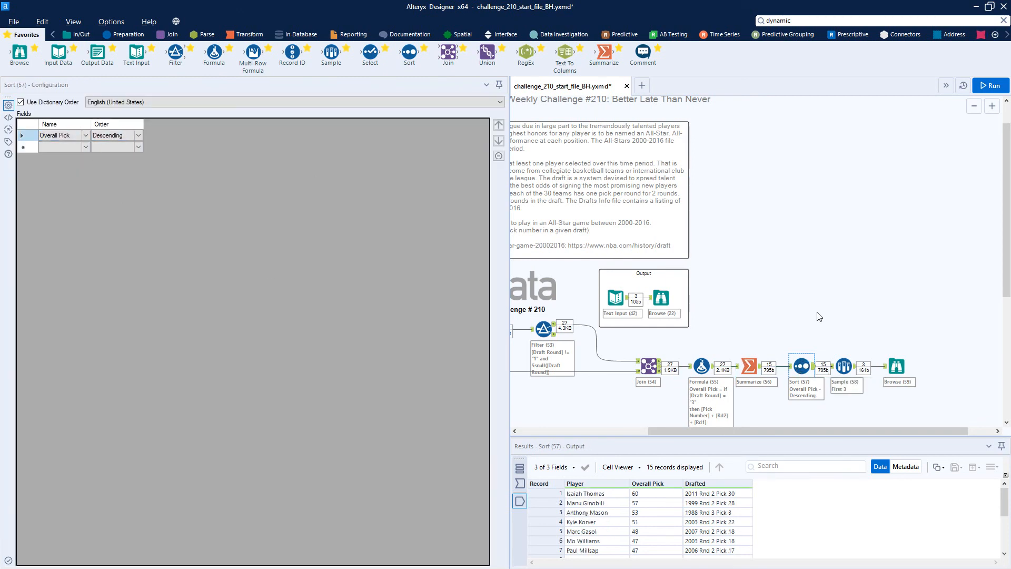
click(844, 367)
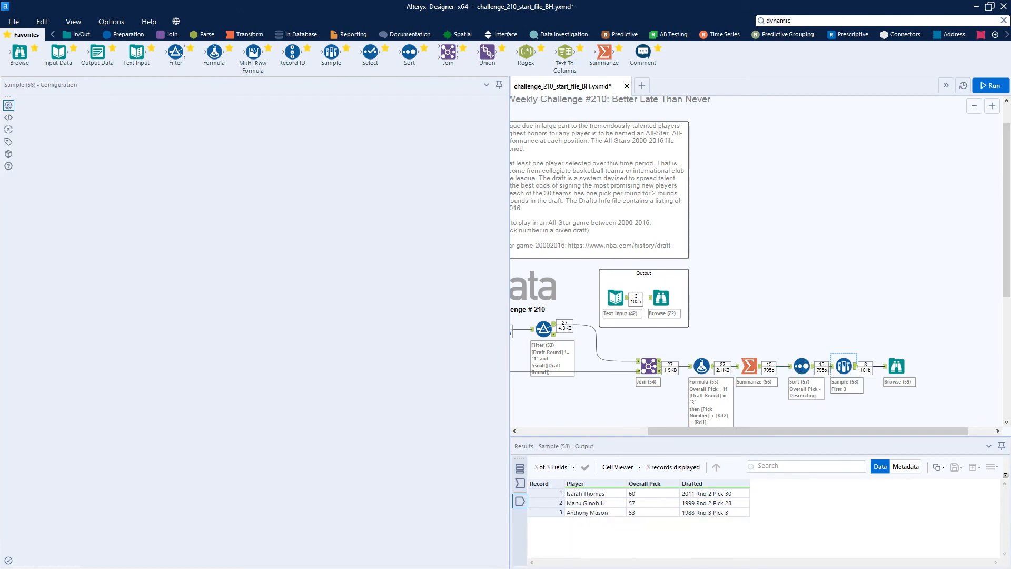
click(661, 499)
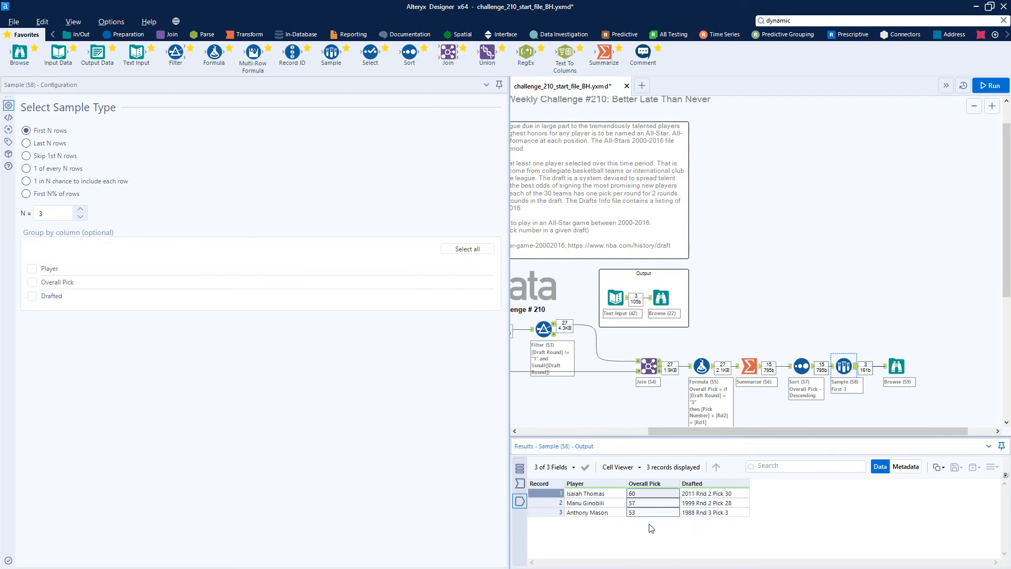
click(896, 366)
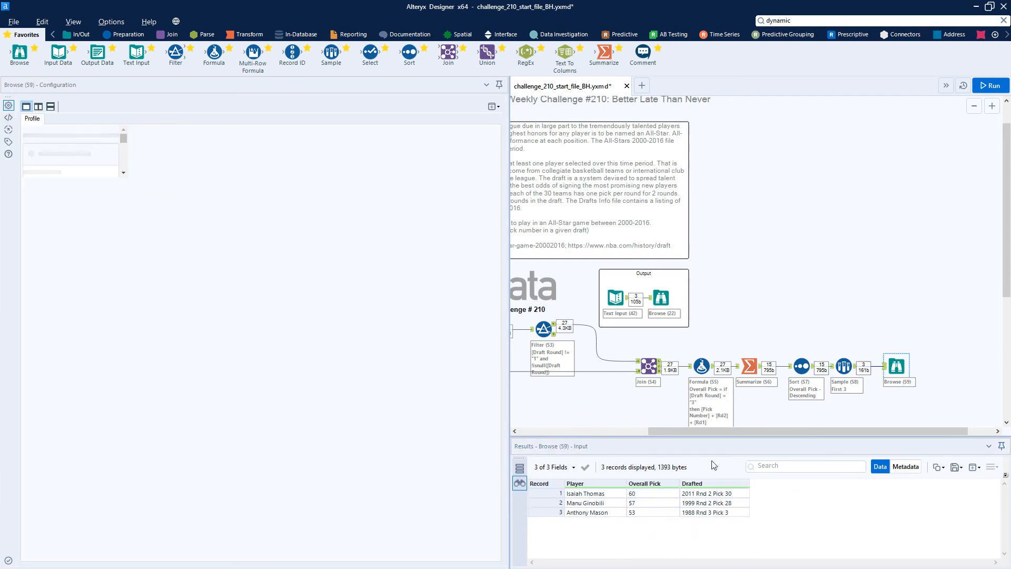